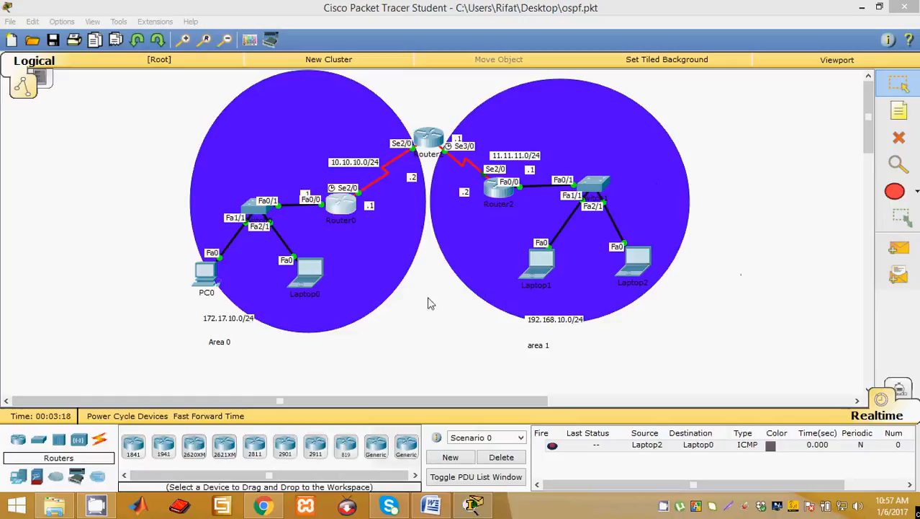
Open Router0's command line and enter privileged mode, followed by global configuration mode
click(339, 208)
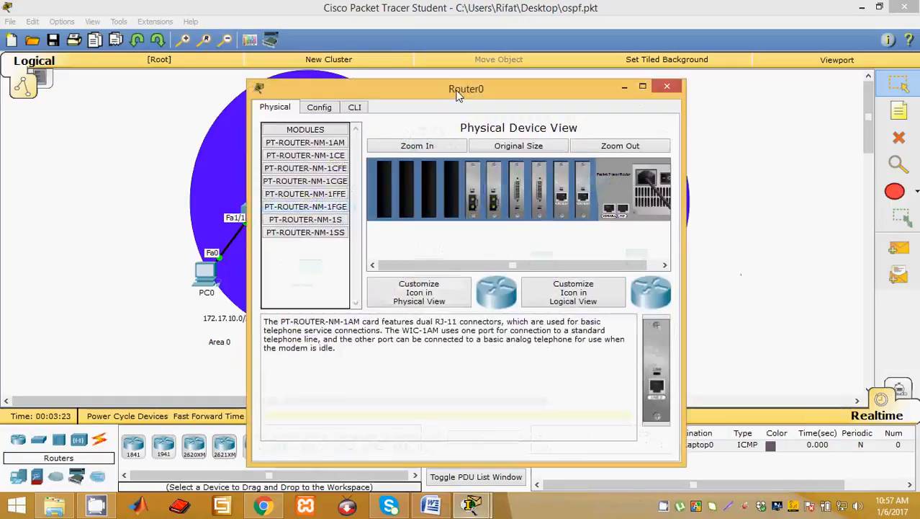
drag(458, 95, 655, 93)
click(556, 114)
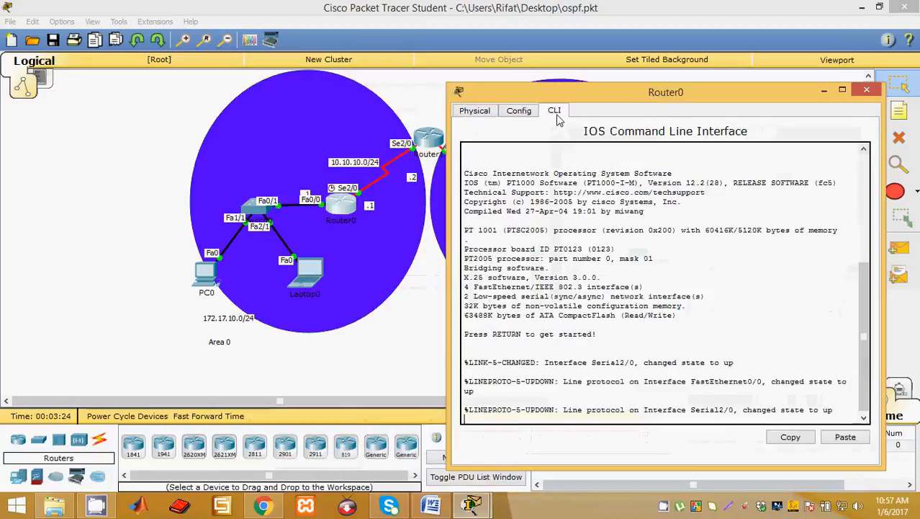
key(Return)
text(en)
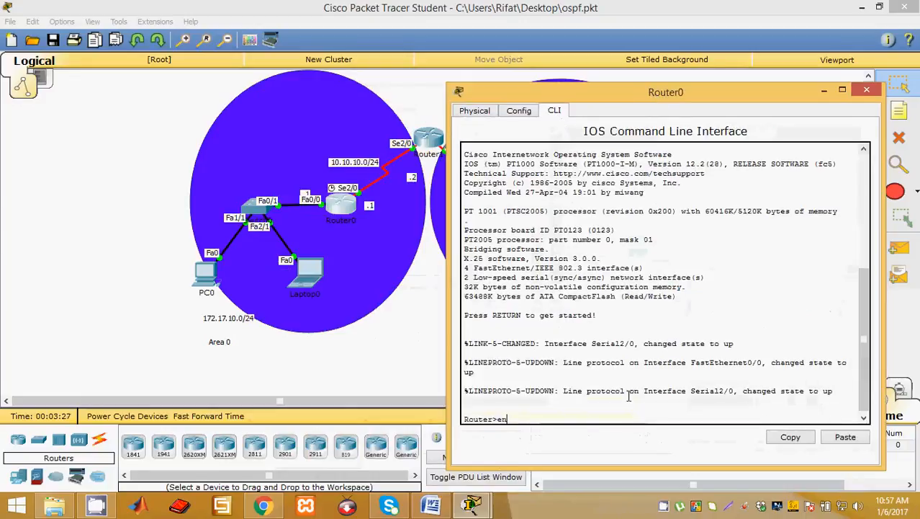
key(Return)
text(conf t)
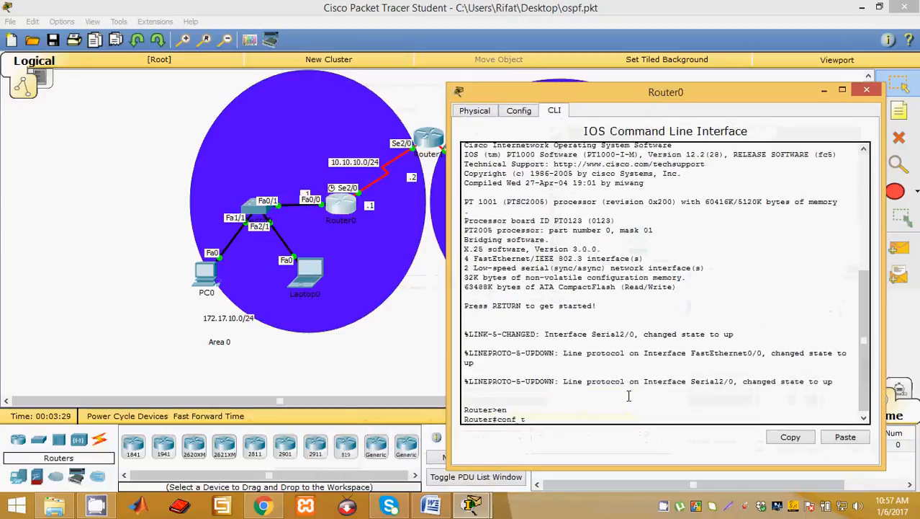
key(Return)
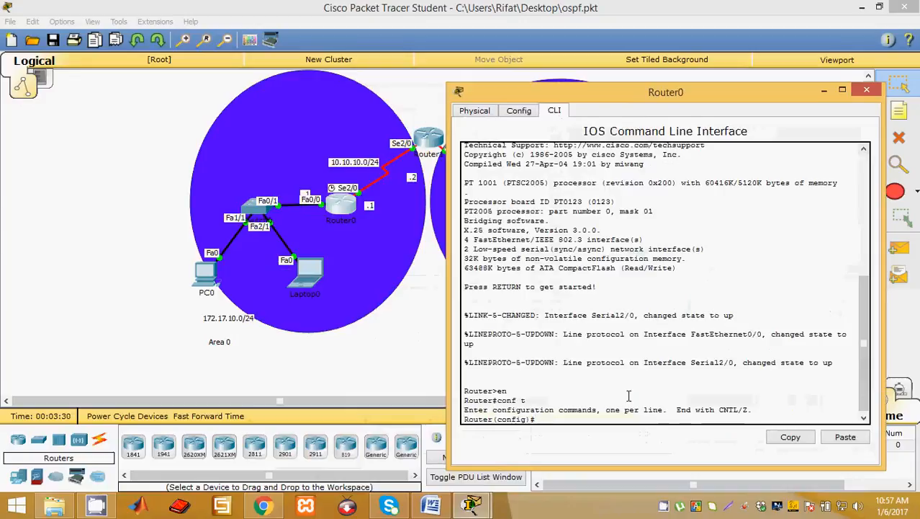
text(router os)
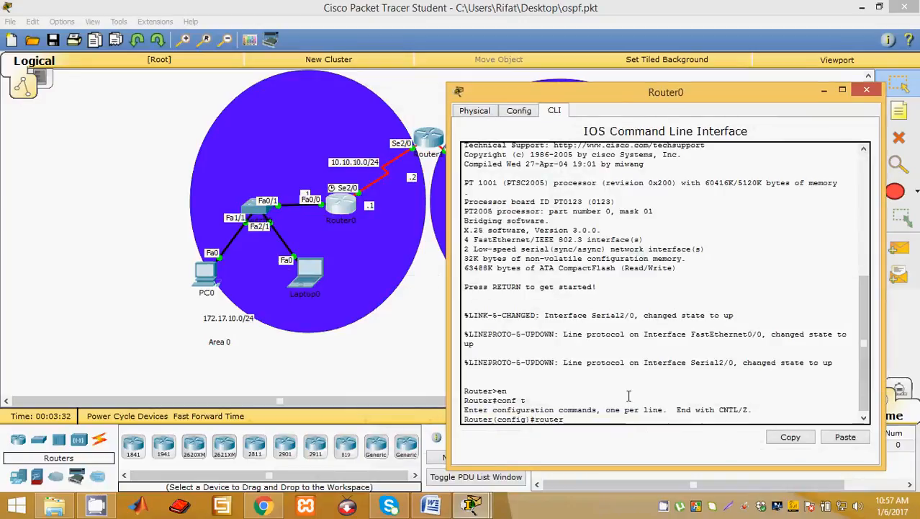
key(BackSpace)
key(BackSpace)
key(BackSpace)
key(BackSpace)
key(BackSpace)
key(BackSpace)
key(BackSpace)
key(BackSpace)
key(BackSpace)
text(ip route)
key(BackSpace)
key(BackSpace)
key(BackSpace)
key(BackSpace)
key(BackSpace)
key(BackSpace)
key(BackSpace)
key(BackSpace)
key(BackSpace)
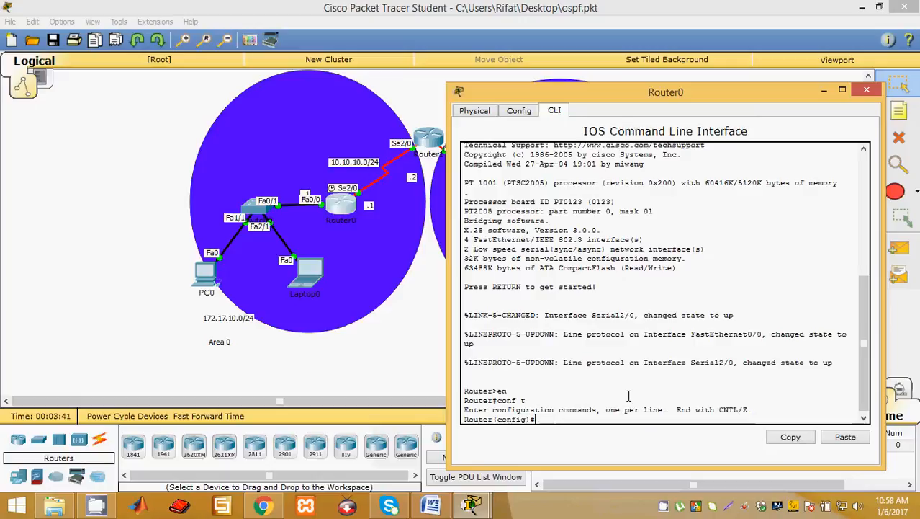
text(show ip)
key(BackSpace)
key(BackSpace)
key(BackSpace)
key(BackSpace)
key(BackSpace)
key(BackSpace)
key(BackSpace)
Leave configuration mode on Router0 and list its directly connected routes with show ip route connected
text(ex)
key(Return)
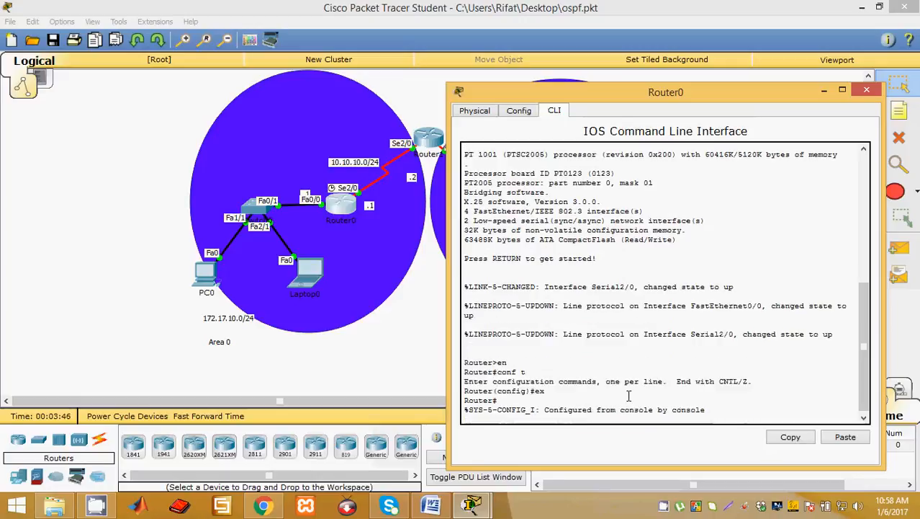
key(Return)
text(sho)
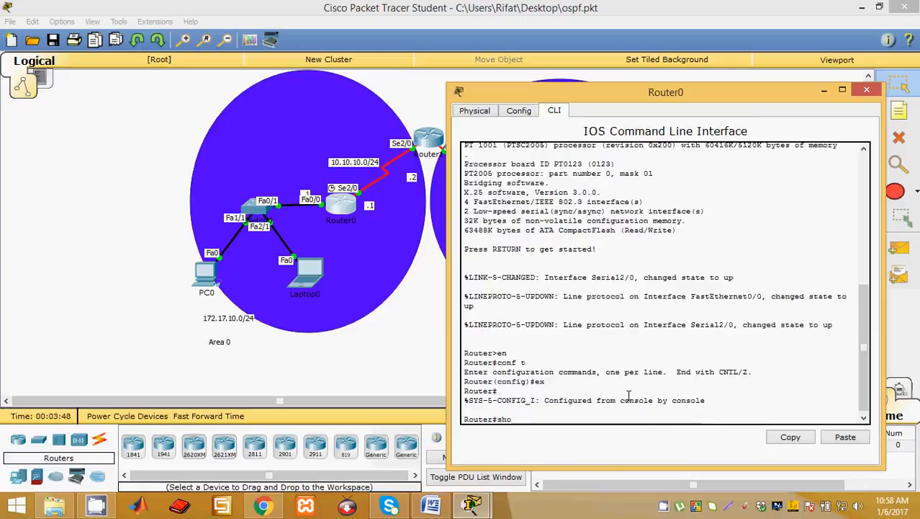
text(w ip rout)
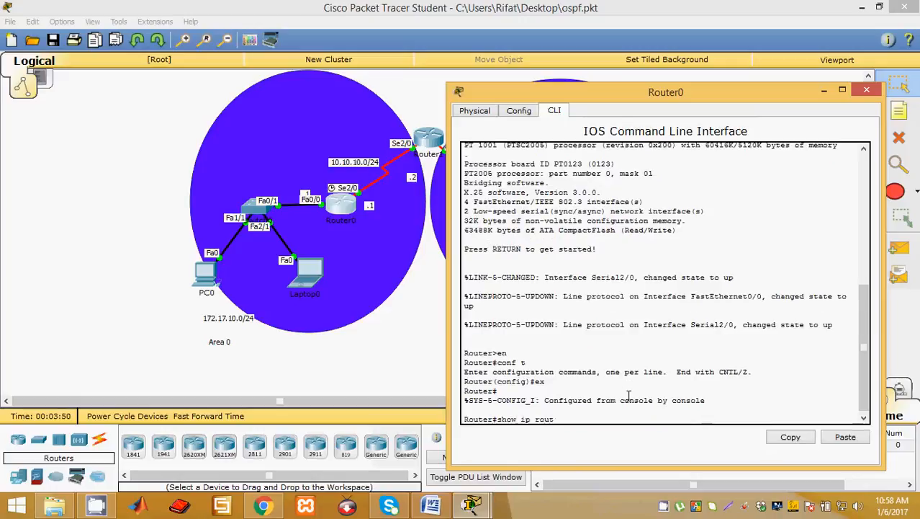
text(e connected)
key(Return)
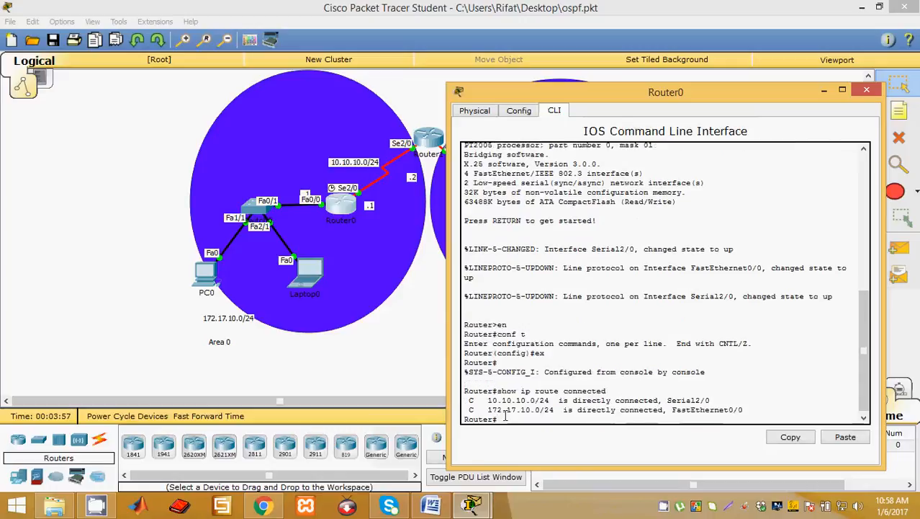
Enter global configuration mode on Router0 and start OSPF routing with process ID 1
text(conf t)
key(Return)
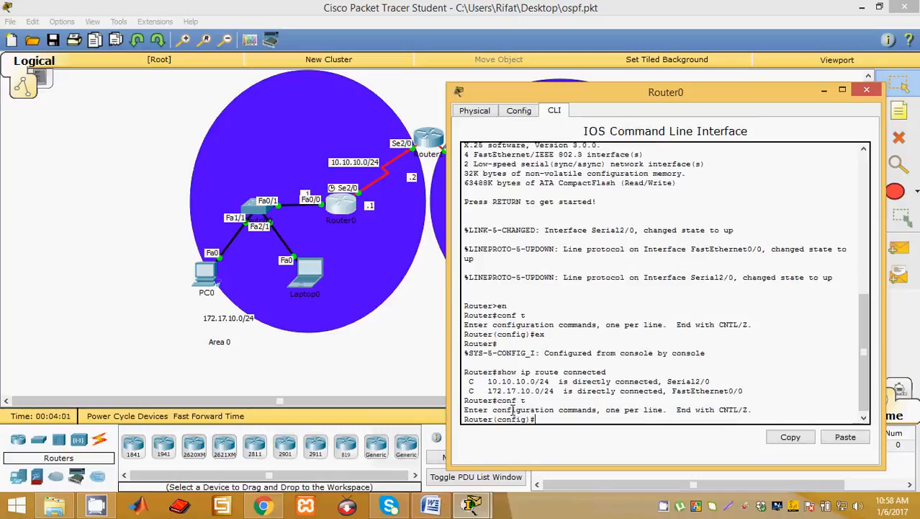
text(ne)
key(BackSpace)
key(BackSpace)
text(route)
key(BackSpace)
key(BackSpace)
key(BackSpace)
key(BackSpace)
key(BackSpace)
text(router ospf 1)
key(Return)
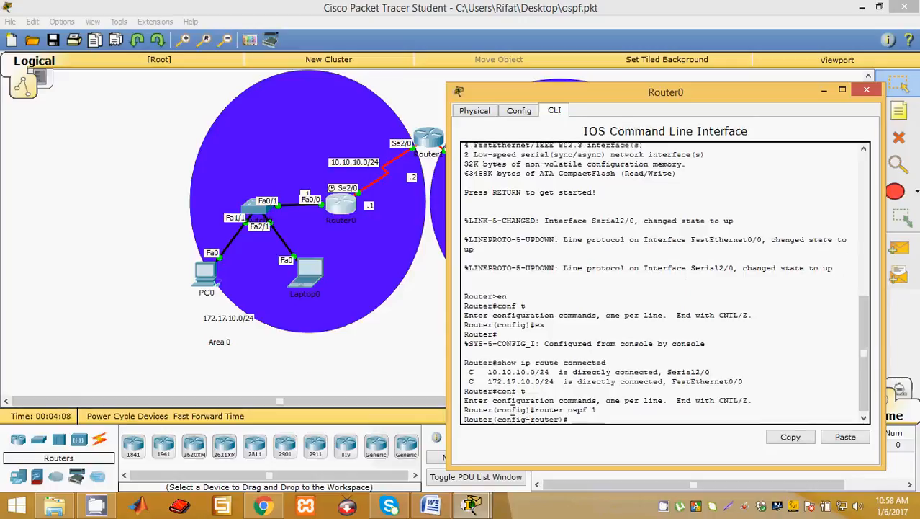
Advertise network 10.10.10.0 with wildcard mask 0.0.0.255 in area 0 on Router0
text(net)
key(Tab)
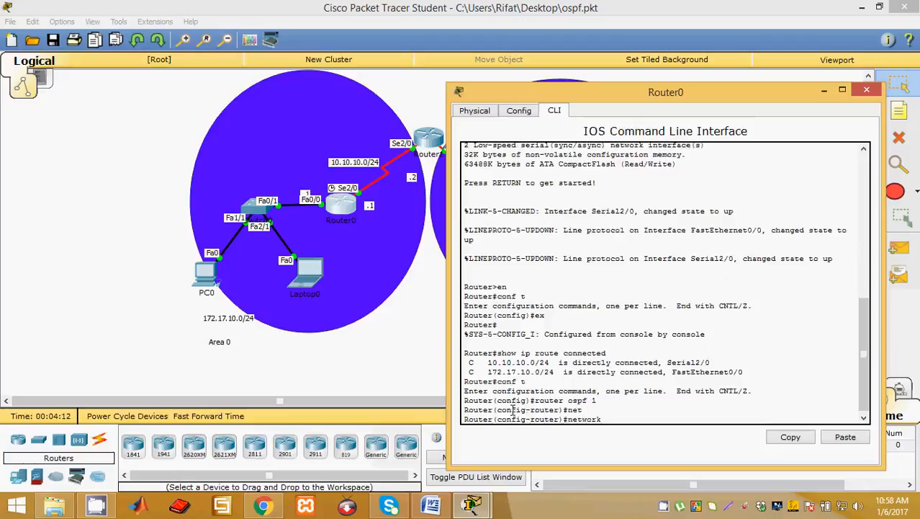
text(10.10.10.0 0.0.0.255 )
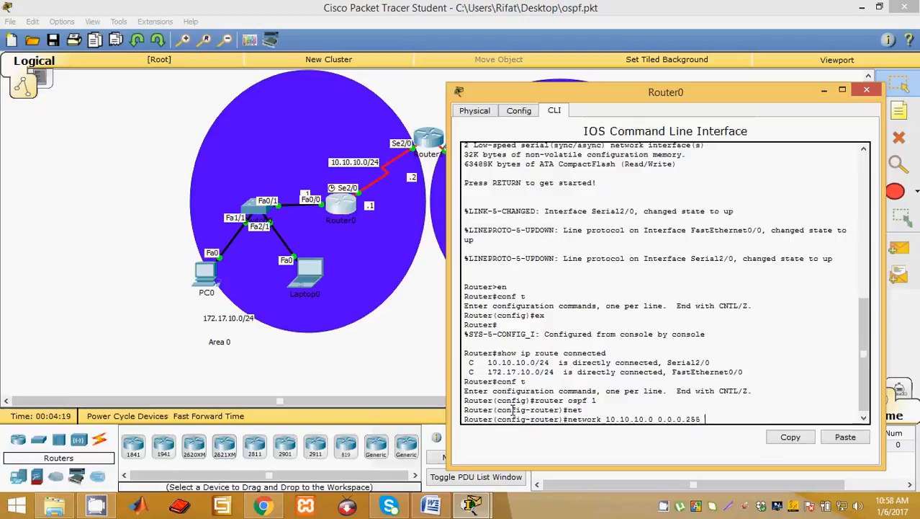
text(area 0)
key(Return)
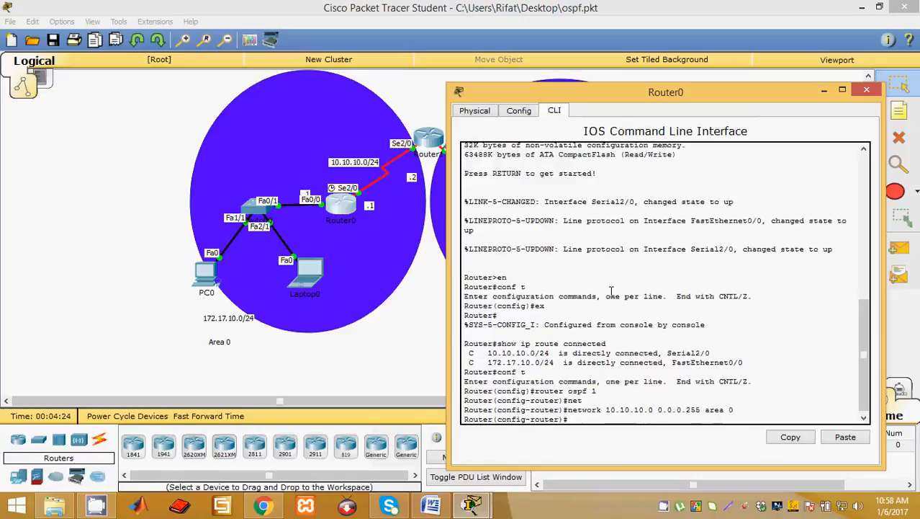
Advertise network 172.17.10.0 with wildcard mask 0.0.0.255 in area 0 on Router0, reusing the previous network command
key(Up)
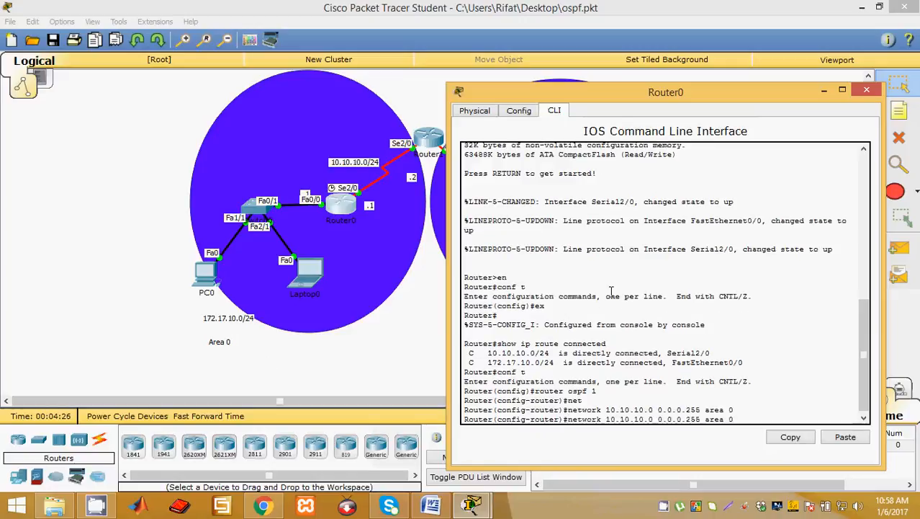
key(BackSpace)
key(BackSpace)
key(BackSpace)
key(BackSpace)
key(BackSpace)
key(BackSpace)
key(BackSpace)
key(BackSpace)
key(BackSpace)
key(BackSpace)
key(BackSpace)
key(BackSpace)
key(BackSpace)
key(BackSpace)
key(BackSpace)
key(BackSpace)
key(BackSpace)
key(BackSpace)
key(BackSpace)
key(BackSpace)
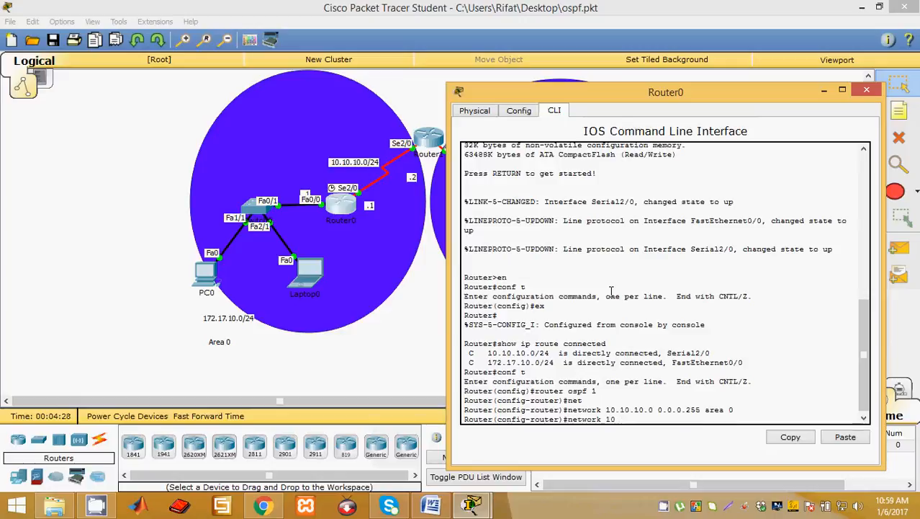
text(172.)
text(17)
text(.1.)
text(0.)
text(0 0.0.0.2)
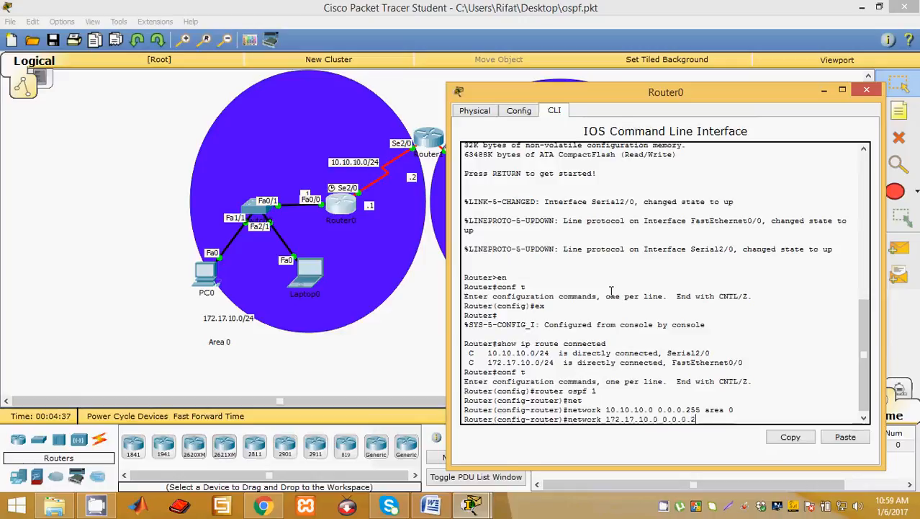
text(55 area 0)
key(Return)
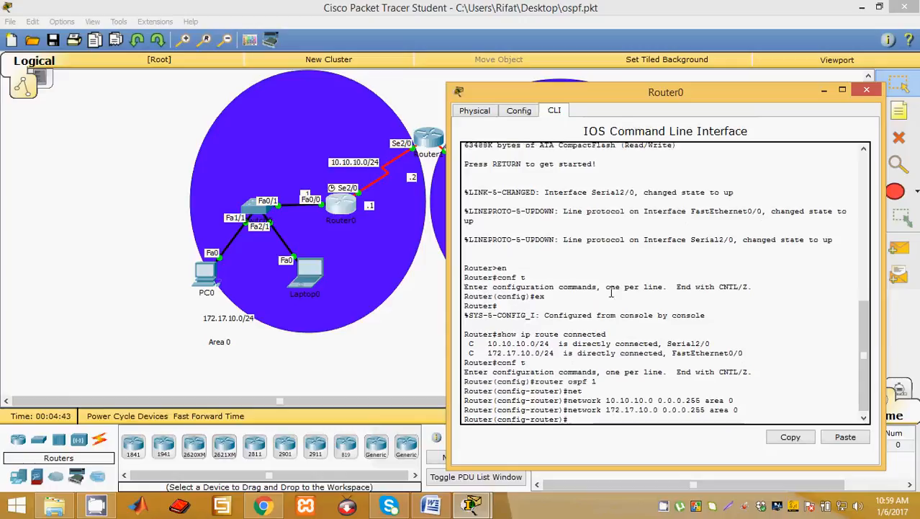
text(e)
click(425, 365)
click(428, 140)
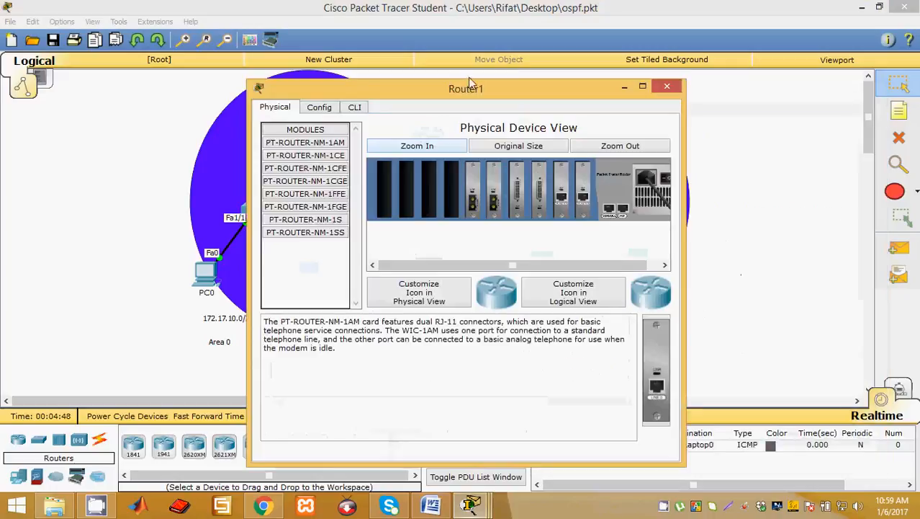
click(667, 87)
Open Router2's command line in privileged mode and list its directly connected routes with show ip route connected
click(495, 189)
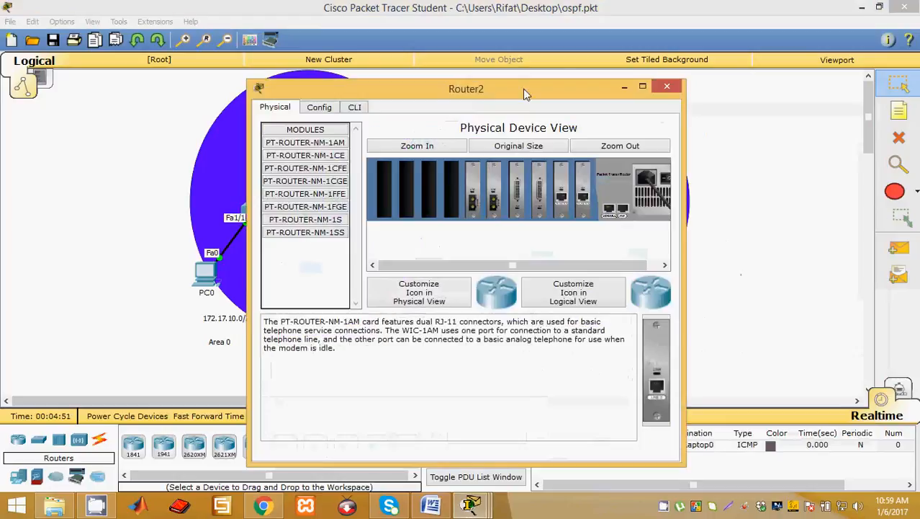
drag(523, 89, 762, 71)
click(596, 90)
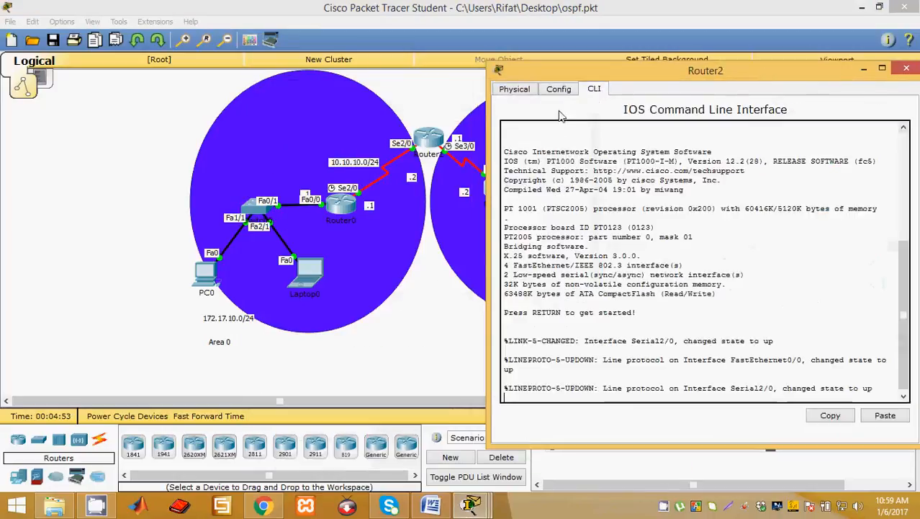
text(en)
key(Return)
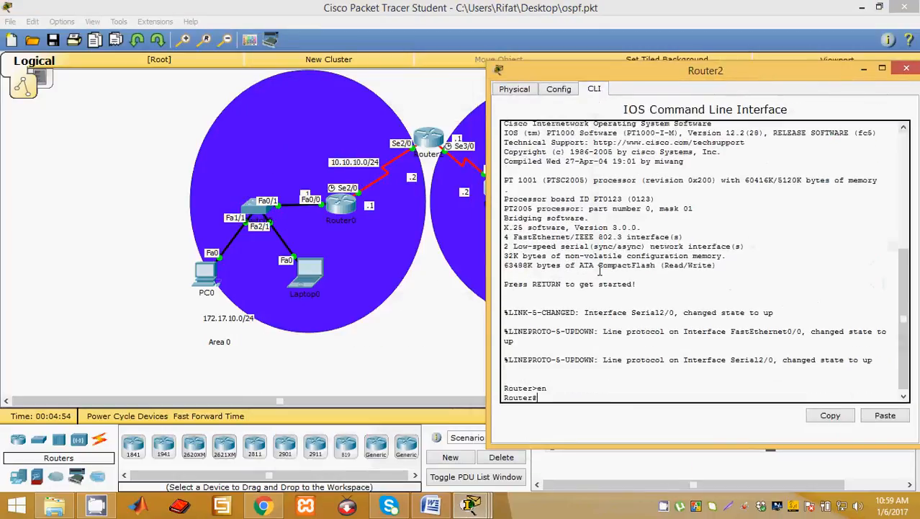
text(show ip route connected)
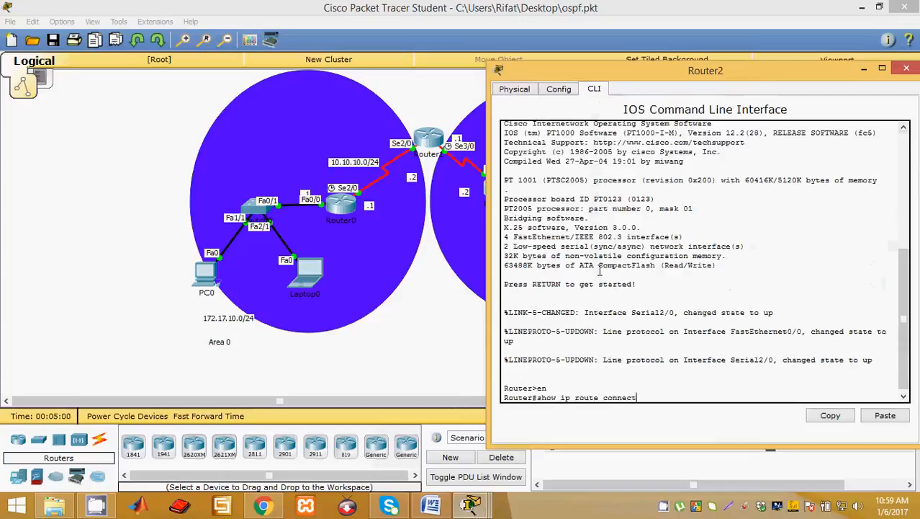
key(Return)
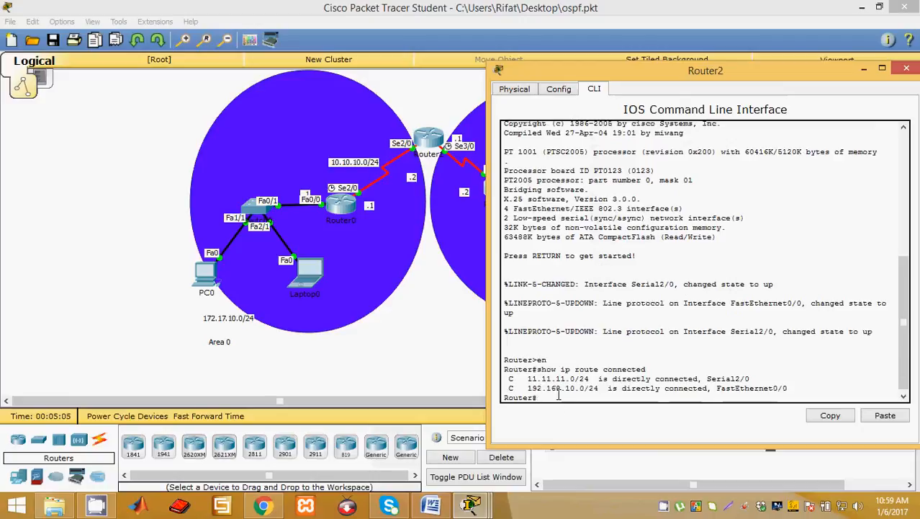
Enter global configuration mode on Router2 and start OSPF routing with process ID 1
text(conf t)
key(Return)
text(net)
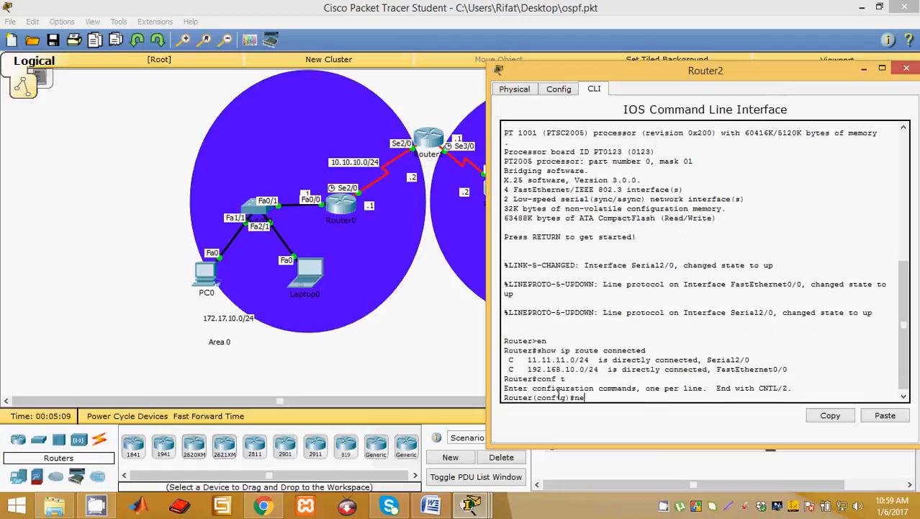
key(Tab)
key(BackSpace)
key(BackSpace)
key(BackSpace)
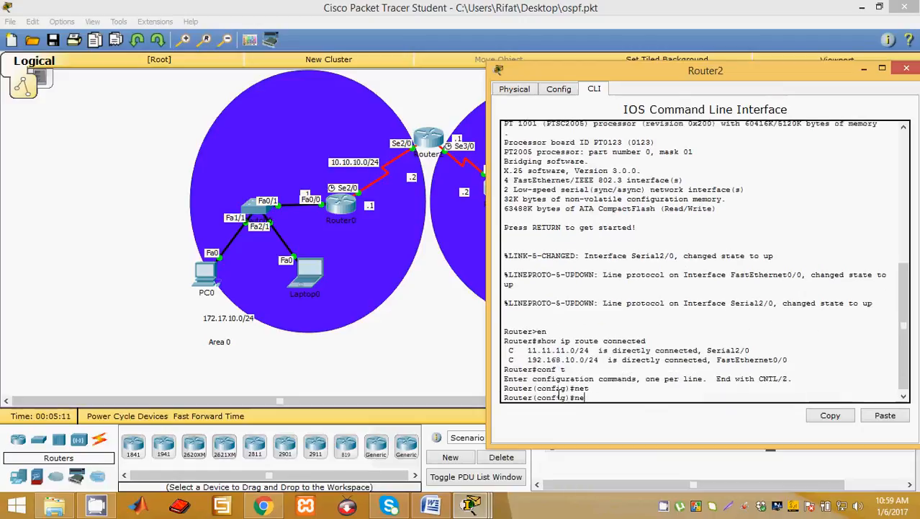
text(router so)
key(BackSpace)
key(BackSpace)
text(os)
key(Tab)
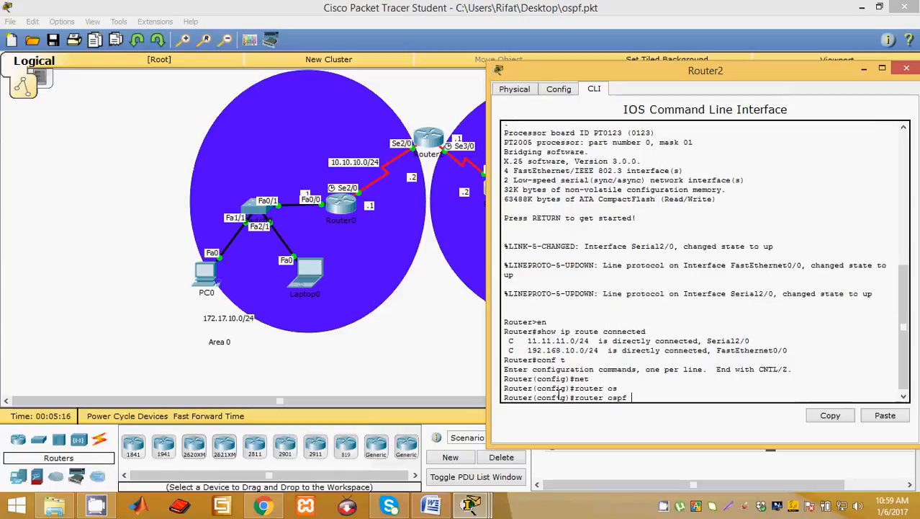
text(1)
key(Return)
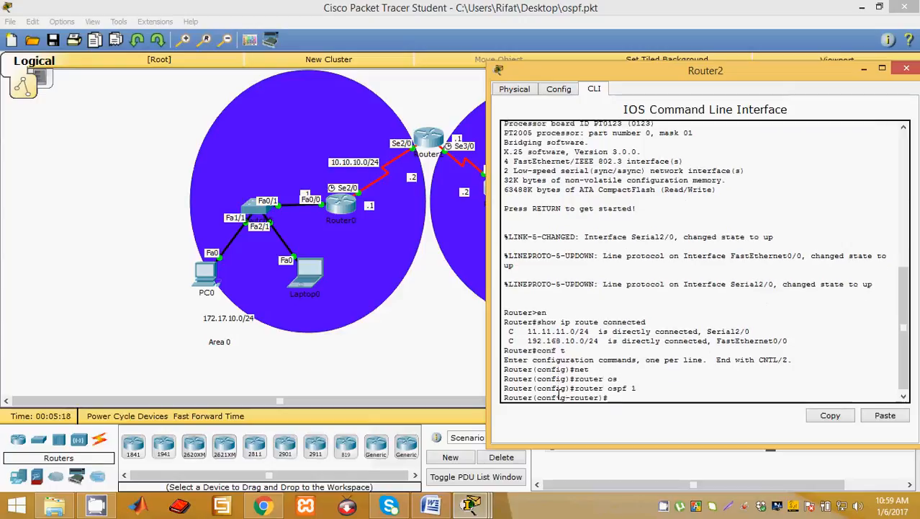
Advertise network 11.11.11.0 with wildcard mask 0.0.0.255 in area 1 on Router2
text(net)
key(Tab)
text(11)
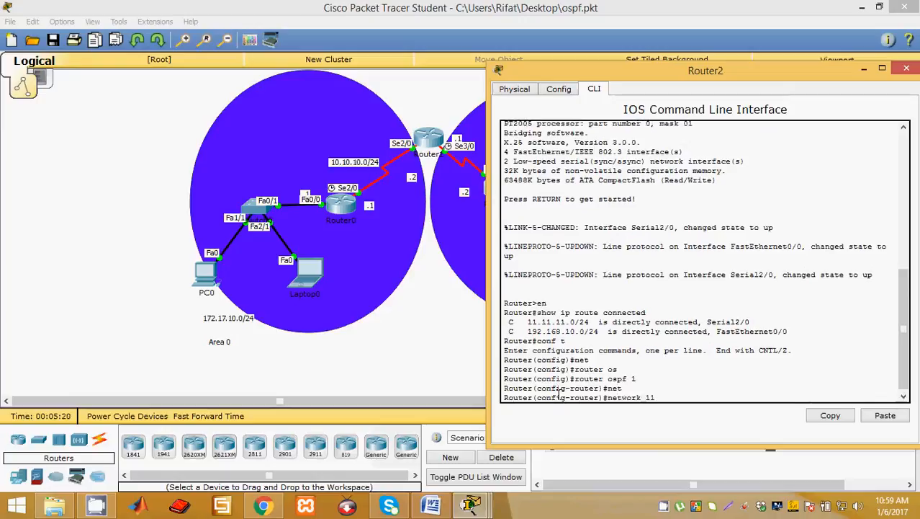
text(.11.11.0 0.0.0.25)
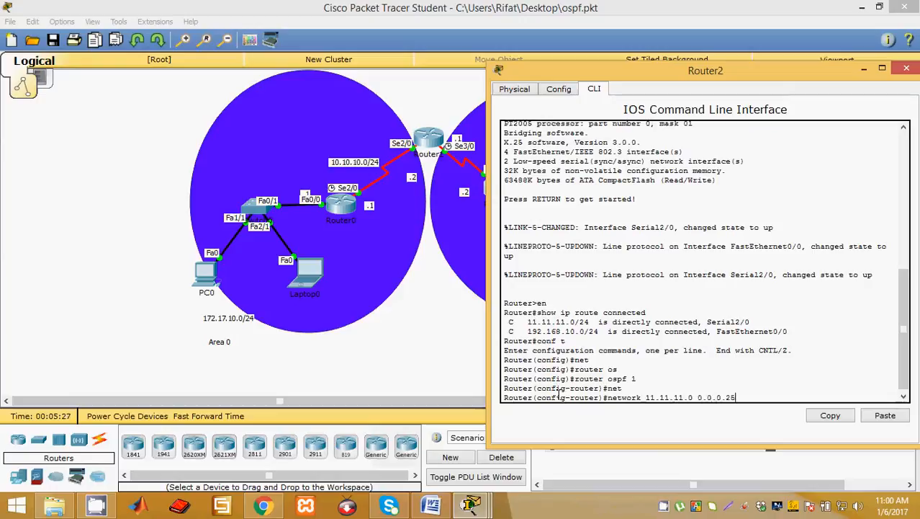
text(5 area)
drag(731, 77, 883, 64)
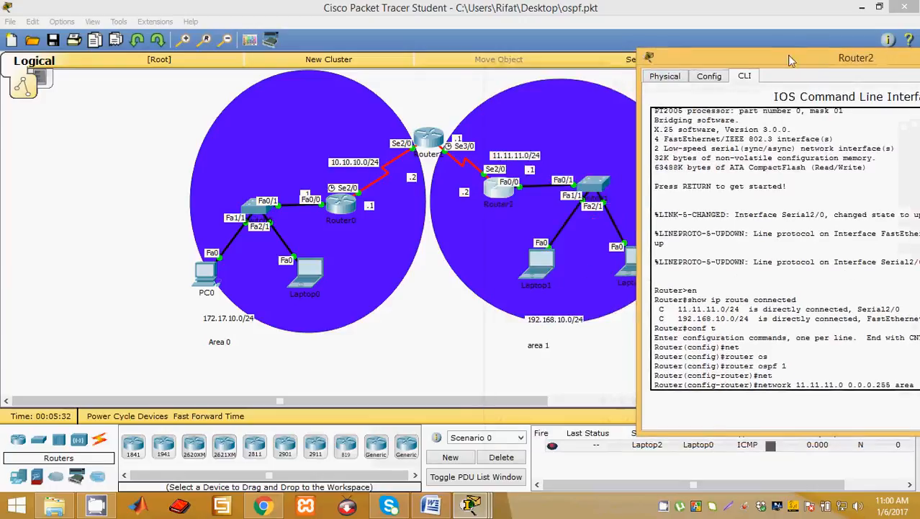
drag(800, 56, 661, 55)
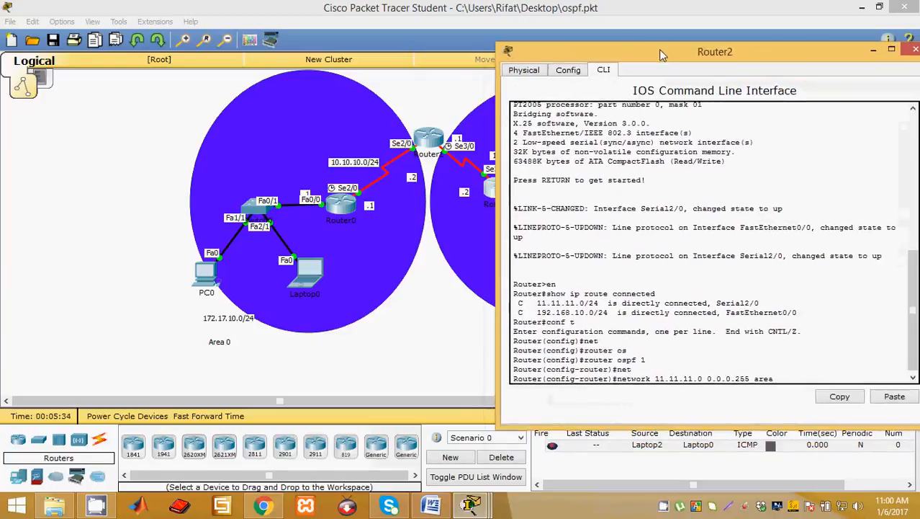
key(Return)
Advertise network 192.168.10.0 with wildcard mask 0.0.0.255 in area 1 on Router2, reusing the previous network command, and close its window
key(Up)
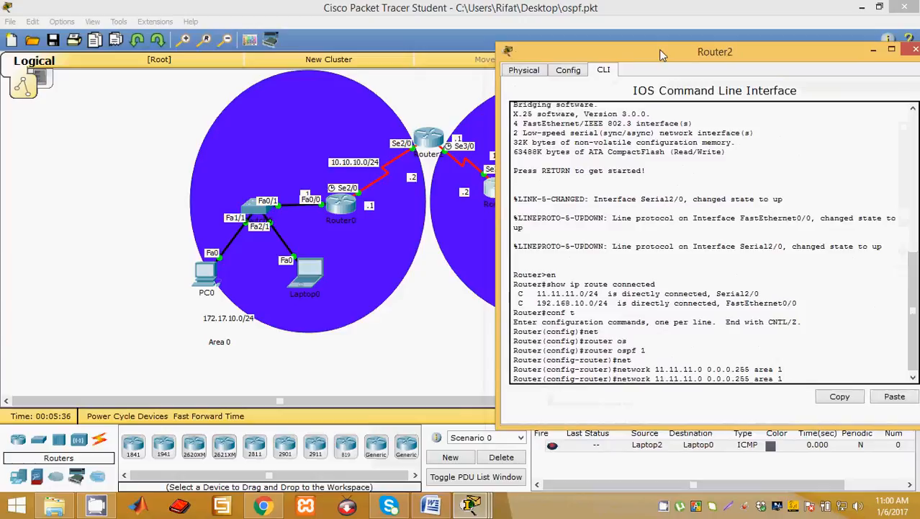
key(BackSpace)
key(BackSpace)
key(BackSpace)
key(BackSpace)
key(BackSpace)
key(BackSpace)
key(BackSpace)
key(BackSpace)
key(BackSpace)
key(BackSpace)
key(BackSpace)
key(BackSpace)
key(BackSpace)
key(BackSpace)
key(BackSpace)
key(BackSpace)
key(BackSpace)
key(BackSpace)
key(BackSpace)
key(BackSpace)
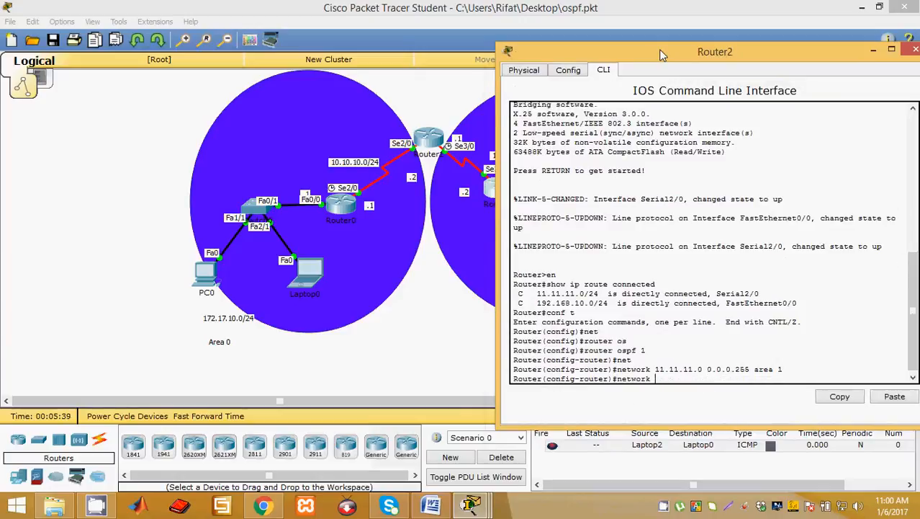
text(192.168.10.0 0.0.0.2)
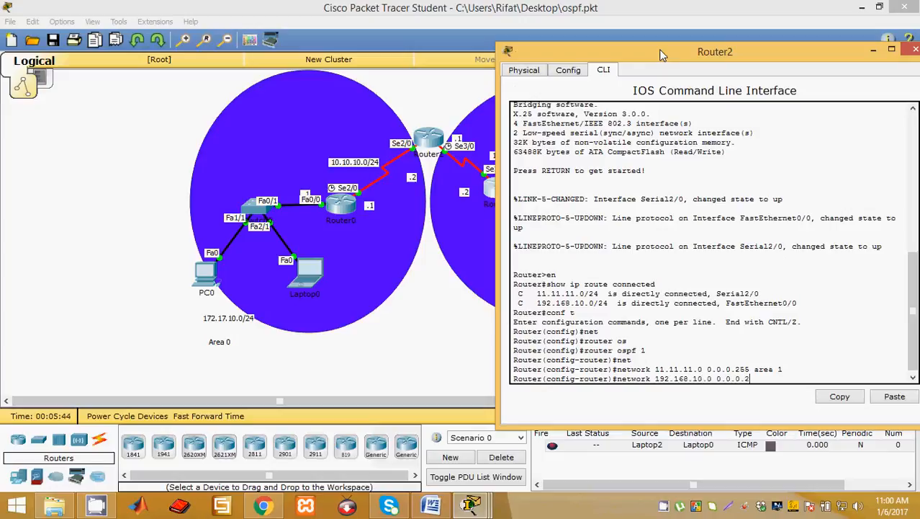
text(55 area 1)
key(Return)
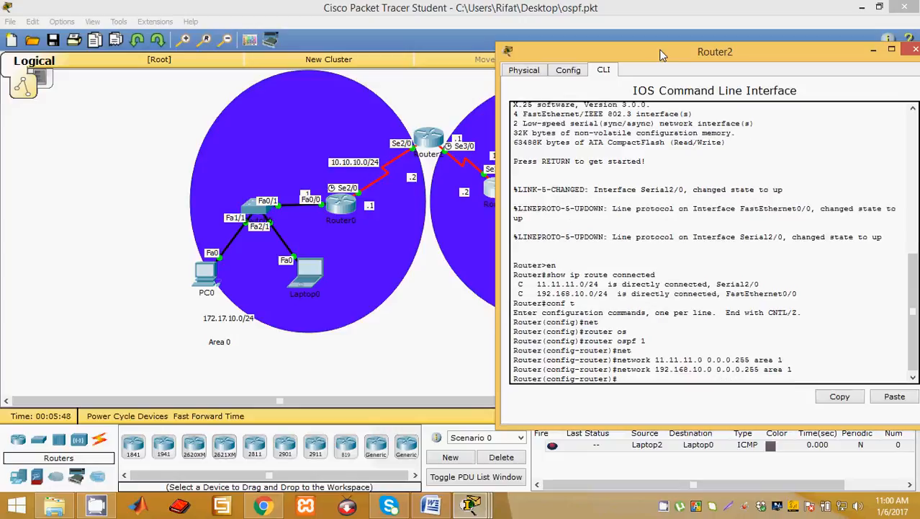
click(913, 51)
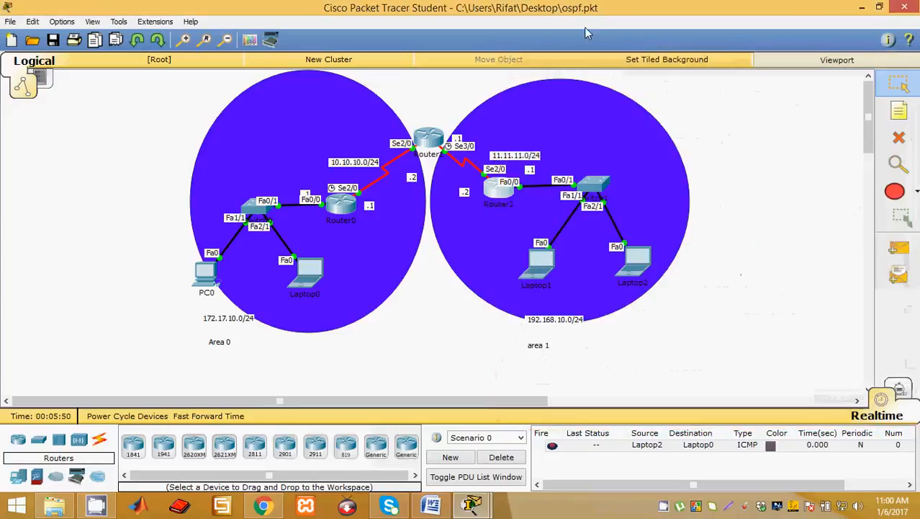
Open Router1's command line in privileged mode and list its directly connected routes with show ip route connected
click(428, 136)
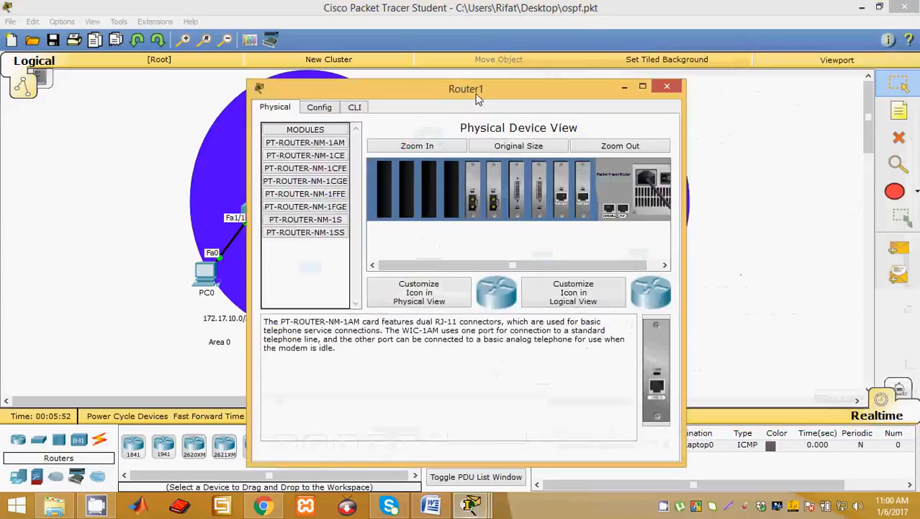
drag(477, 97, 762, 123)
click(641, 136)
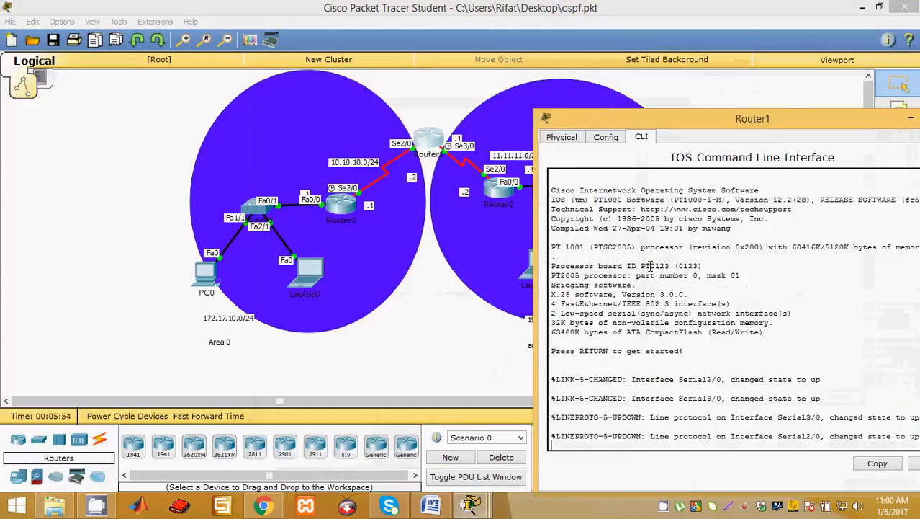
key(Return)
text(en)
key(Return)
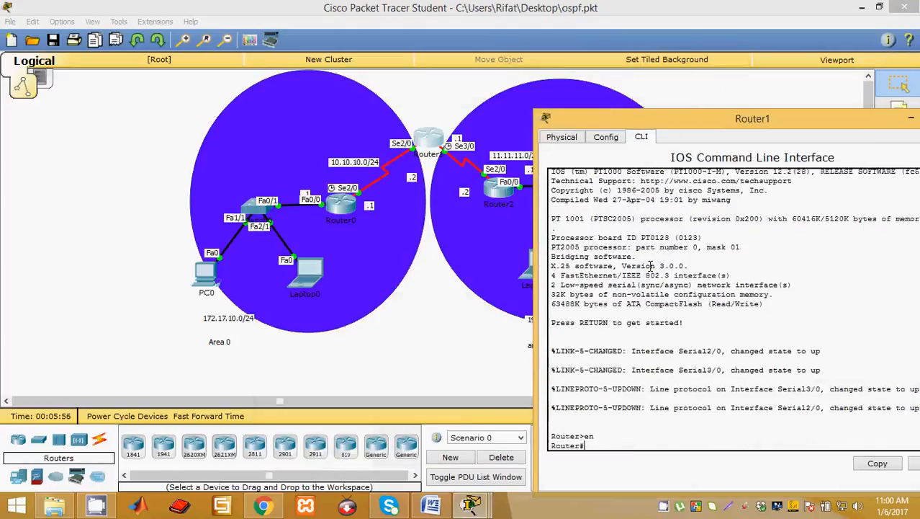
text(show ip route conne)
key(Tab)
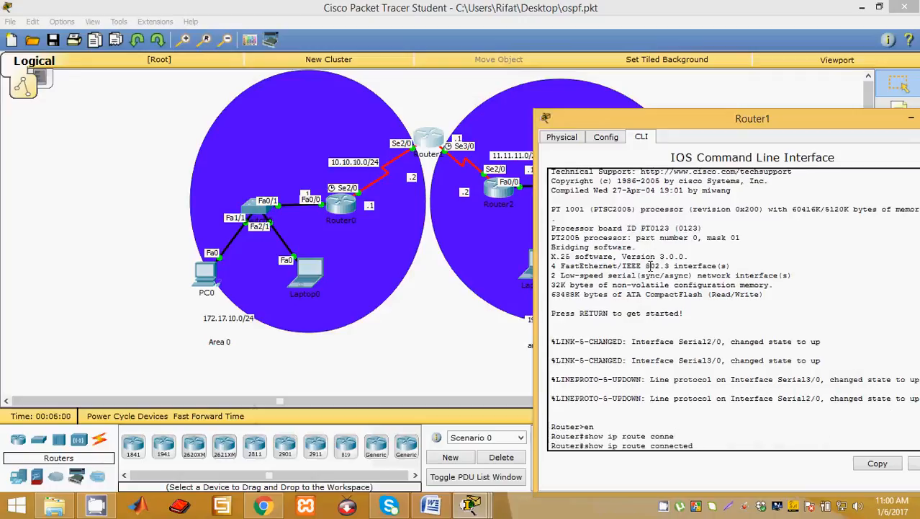
key(Return)
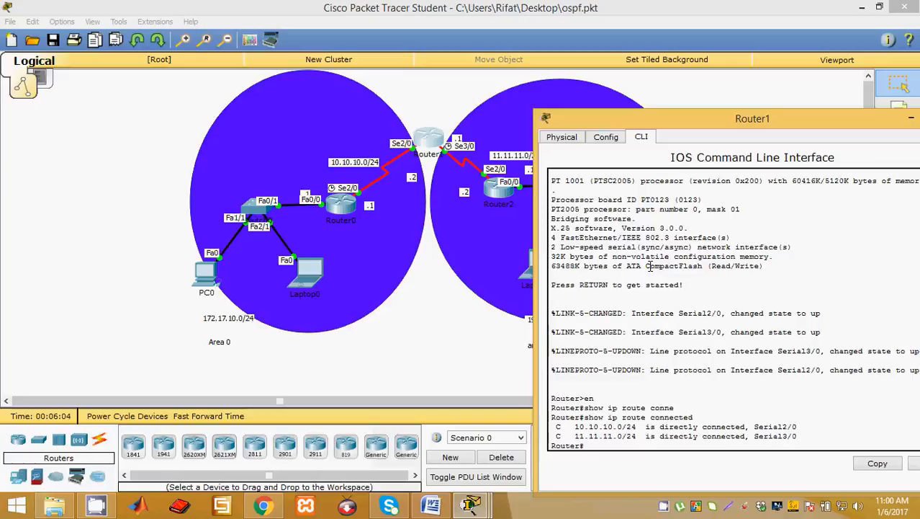
Enter global configuration mode on Router1 and start OSPF routing with process ID 1
text(conf)
text(t)
key(Return)
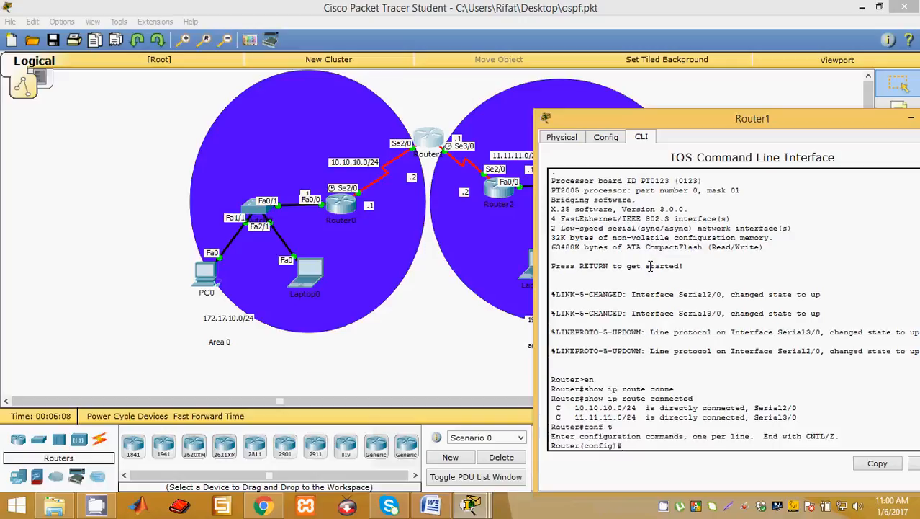
text(router os)
key(Tab)
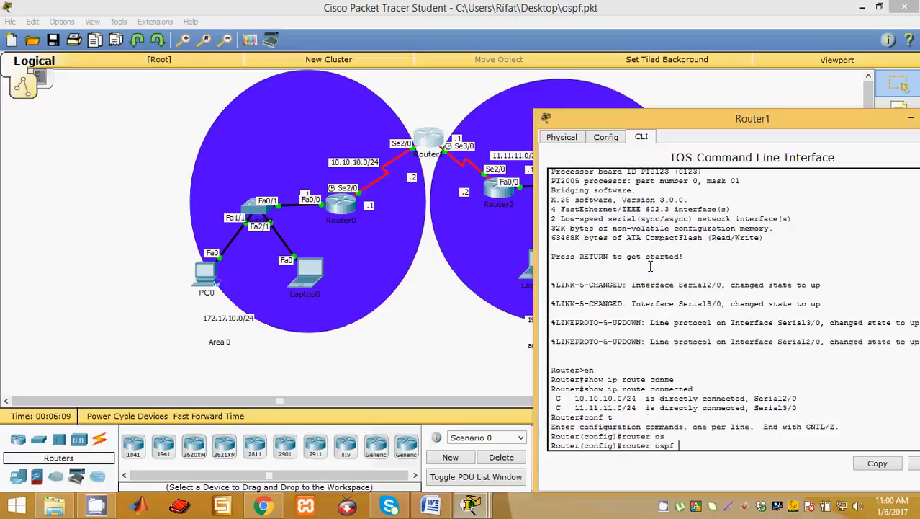
text(1)
key(Return)
Advertise network 10.10.10.0 with wildcard mask 0.0.0.255 in area 0 on Router1
text(ne)
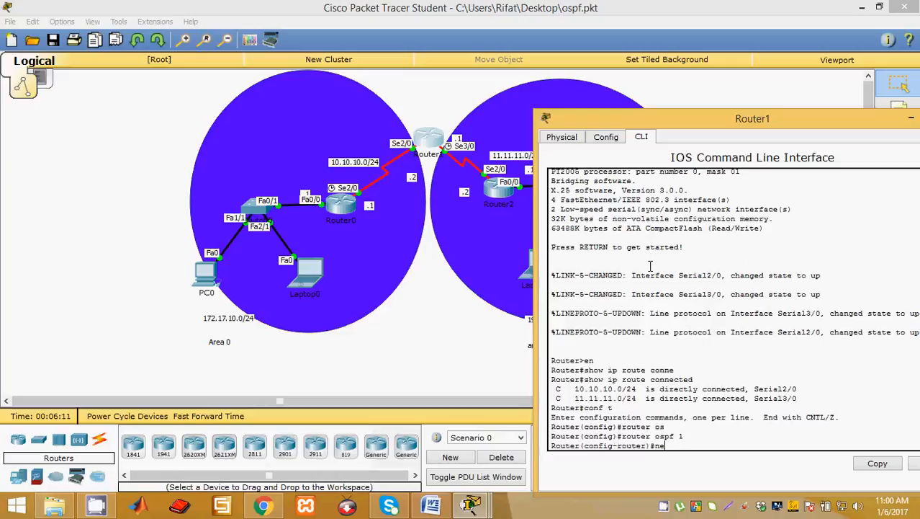
text(t)
key(Tab)
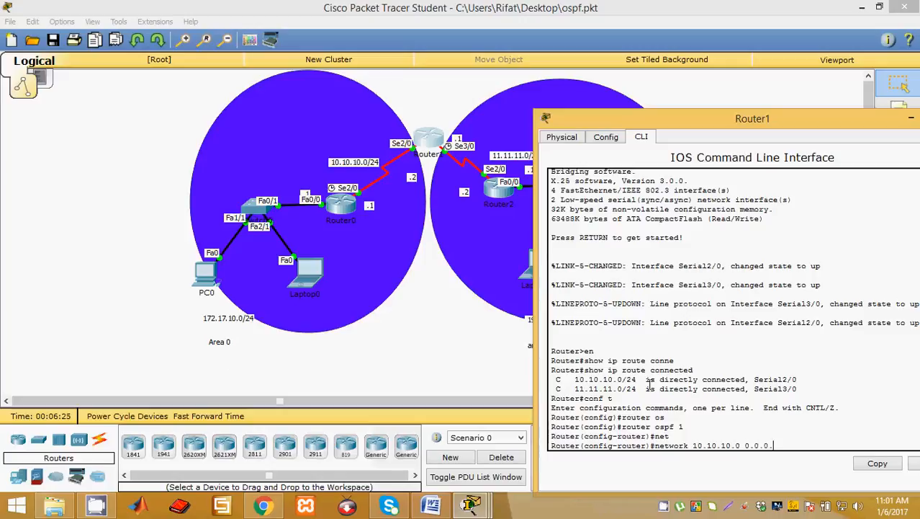
text(area 0)
key(Return)
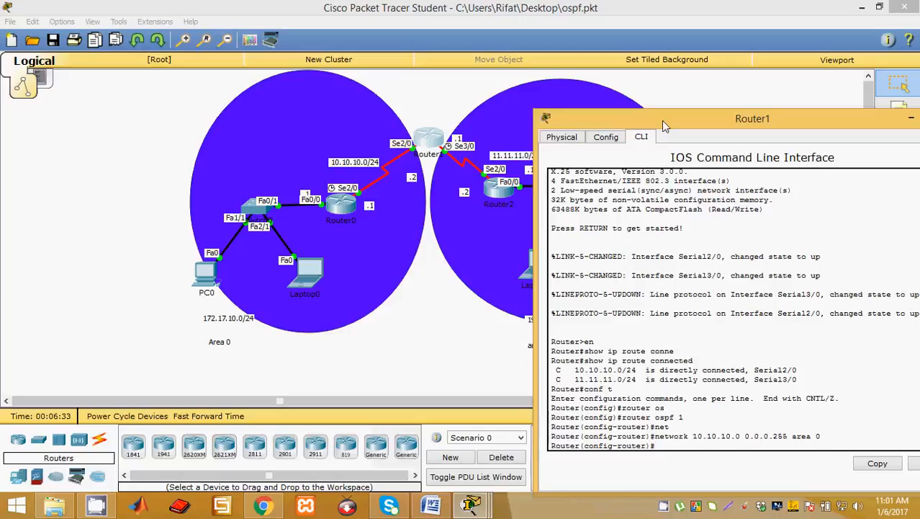
Advertise network 11.11.11.0 with wildcard mask 0.0.0.255 in area 1 on Router1 and close its window
key(Up)
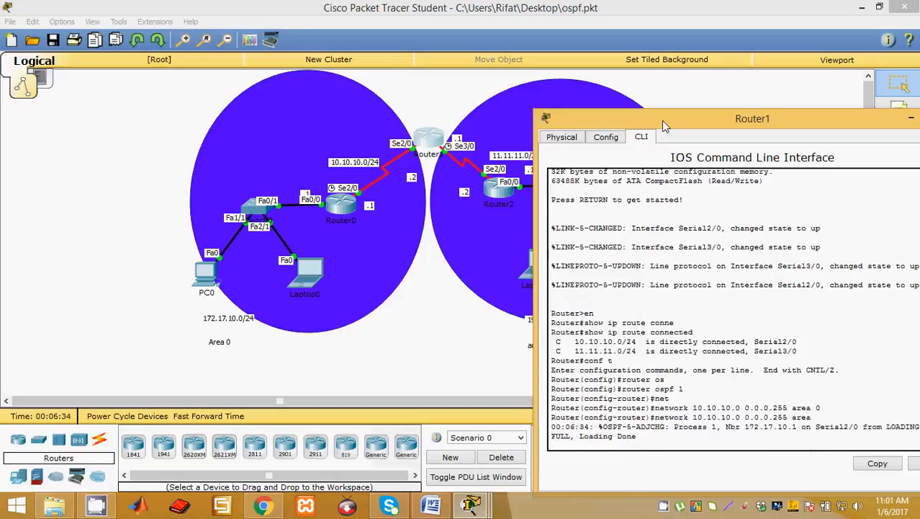
key(Return)
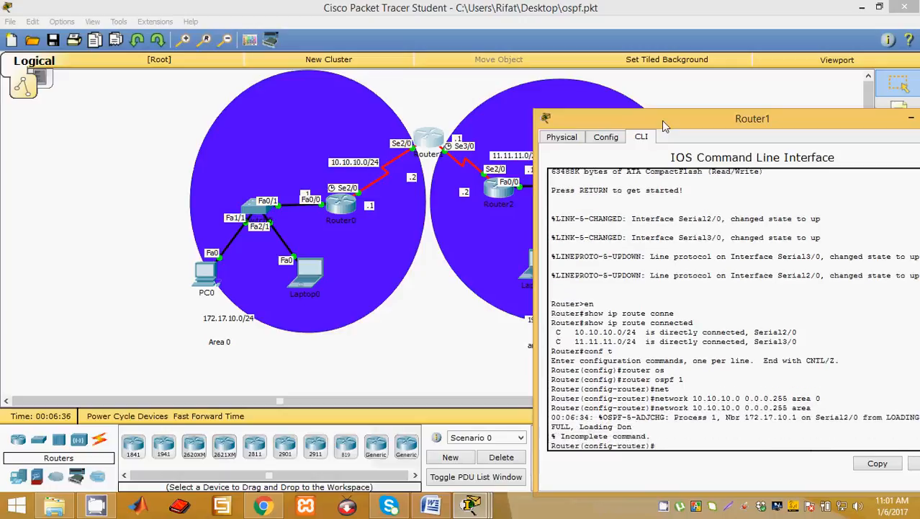
text(net)
key(Tab)
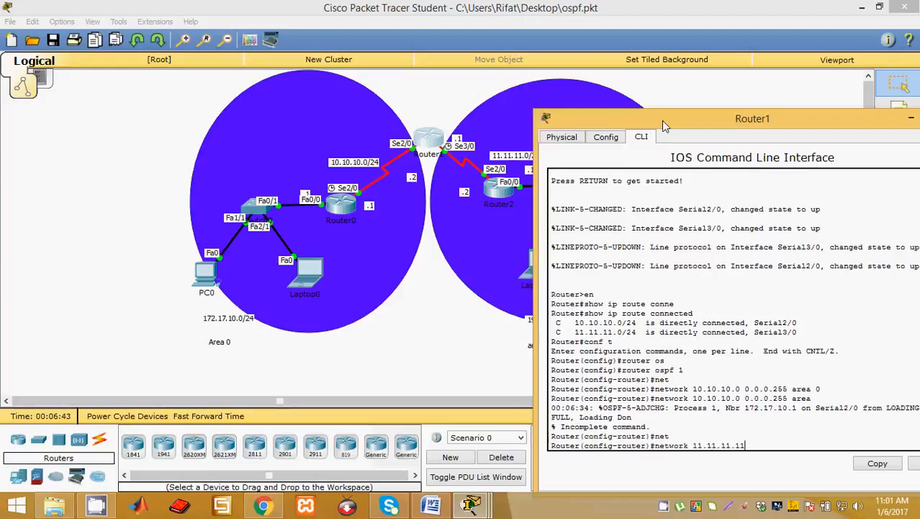
key(BackSpace)
text(0 0.0.0.255 area)
drag(676, 115, 546, 47)
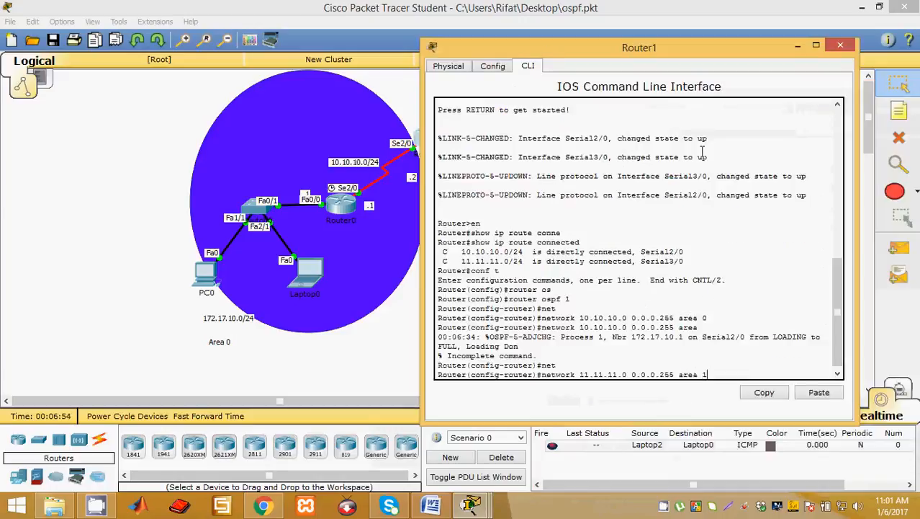
text(area 1)
key(Return)
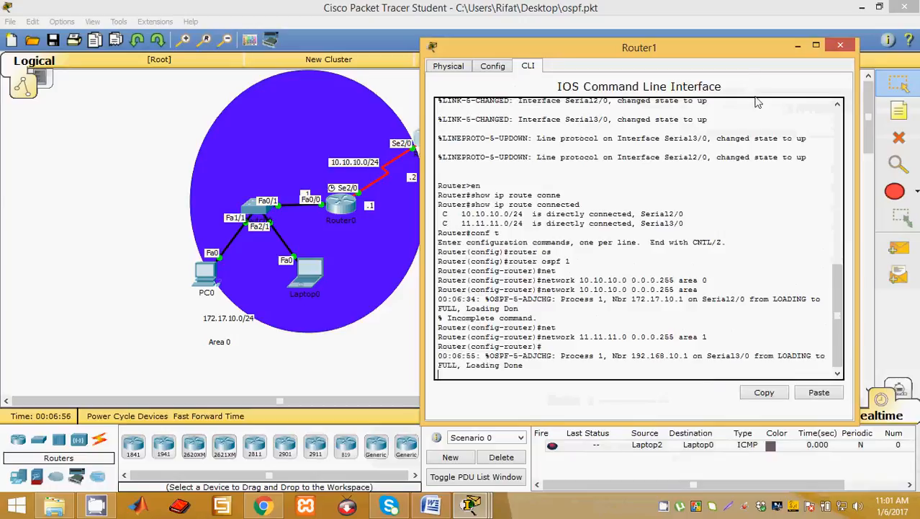
key(Return)
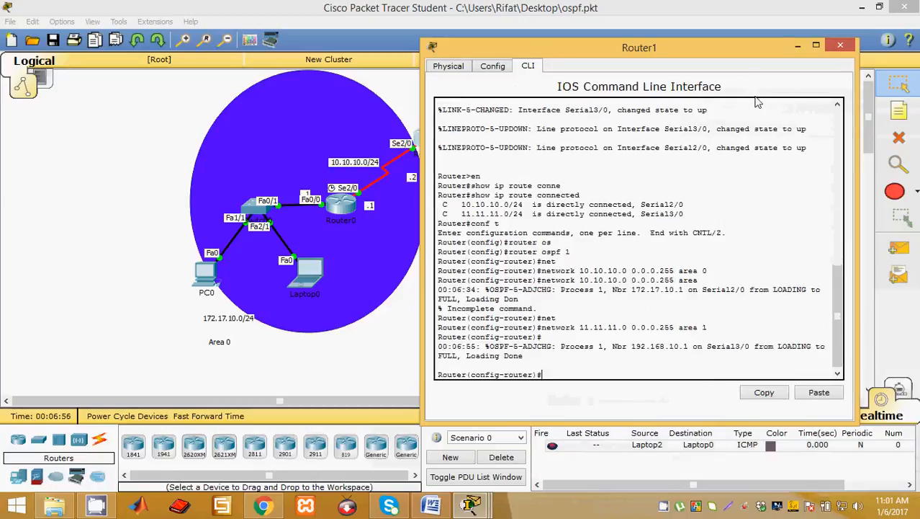
click(839, 46)
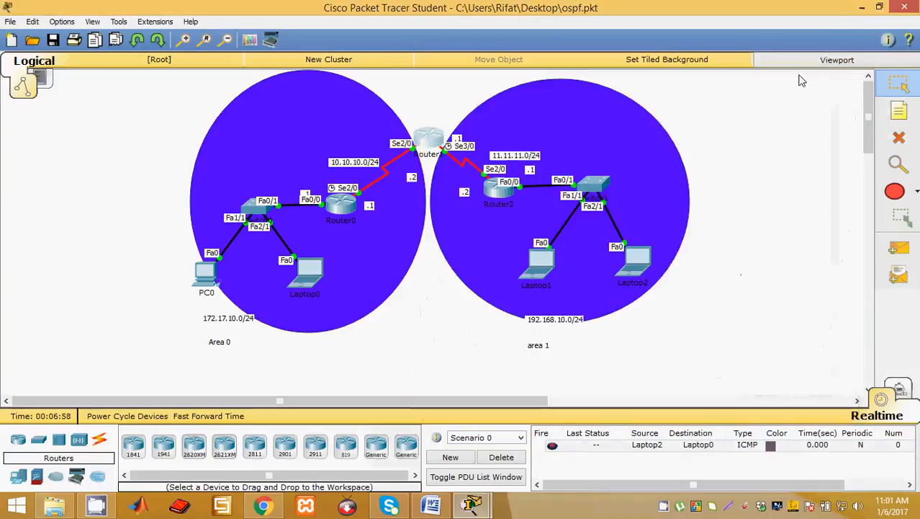
Test connectivity between the areas by sending a simple PDU from Laptop2 to Laptop0
click(911, 254)
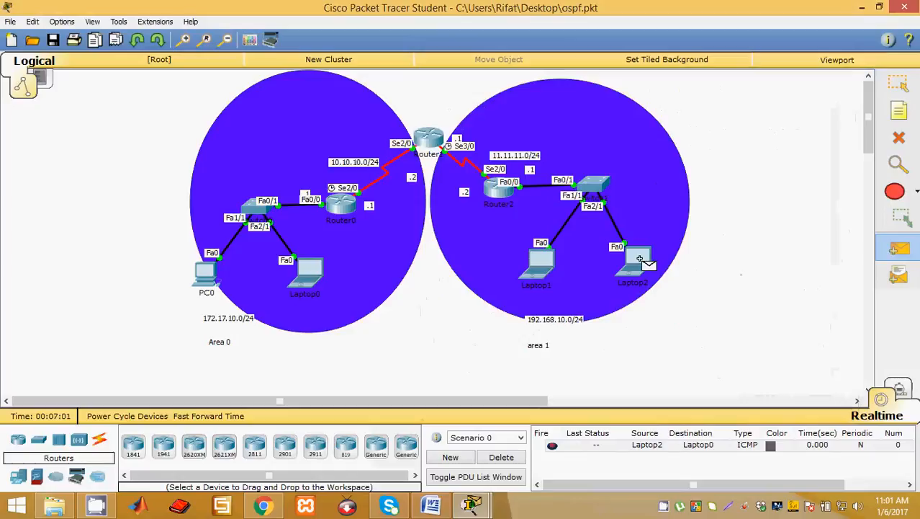
click(640, 259)
click(297, 271)
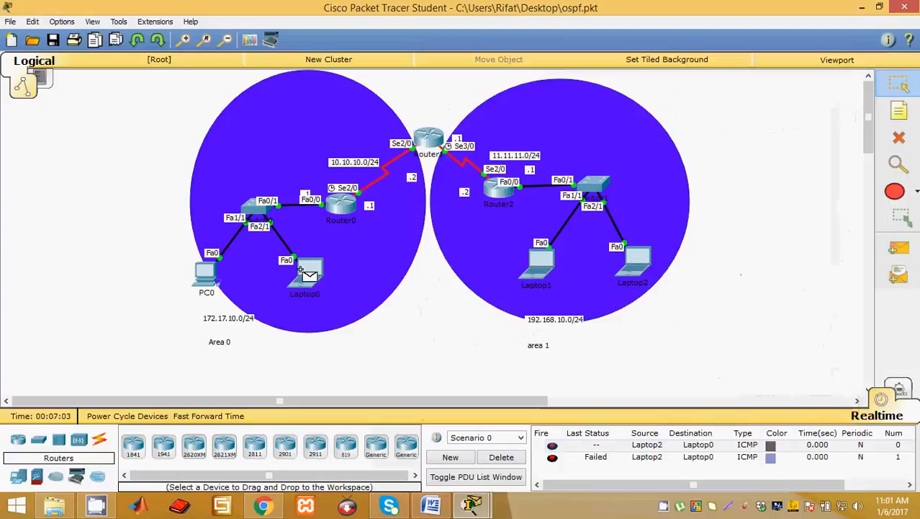
Delete the PDUs of Scenario 0 and send a new simple PDU from Laptop2 to Laptop0
click(495, 460)
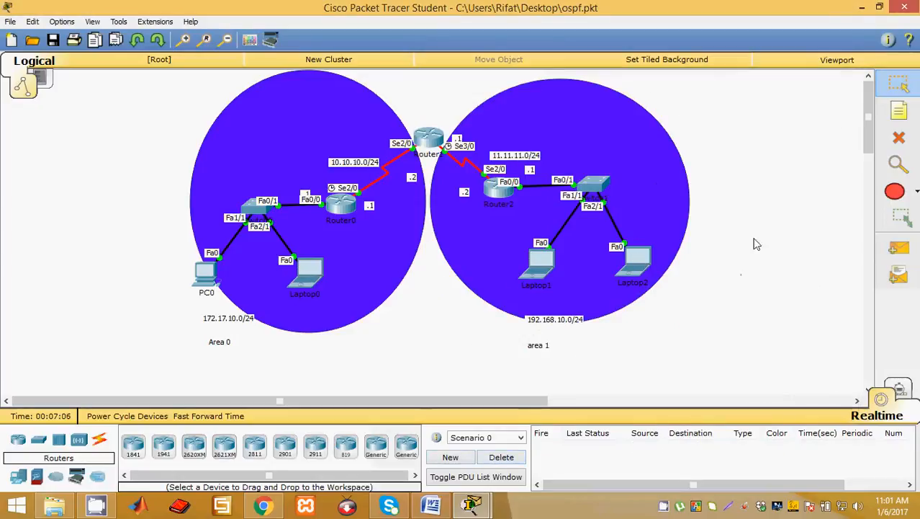
click(898, 247)
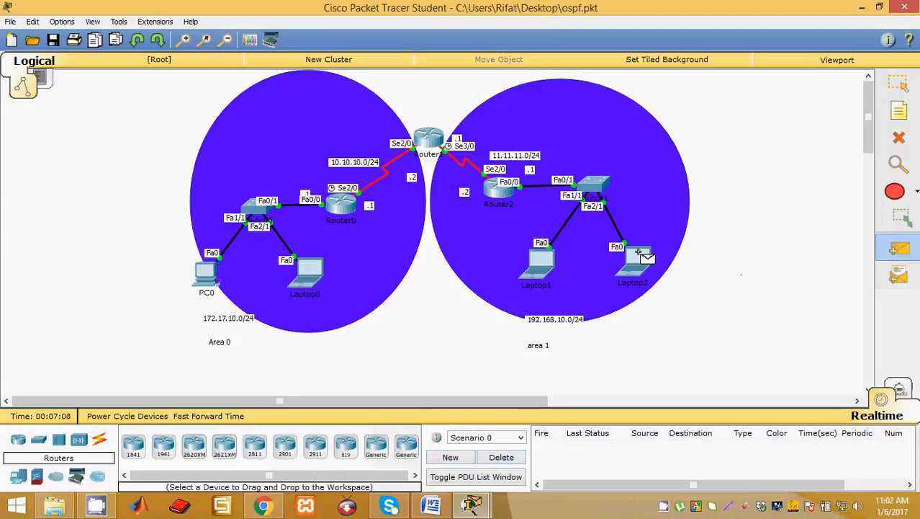
click(635, 261)
click(301, 263)
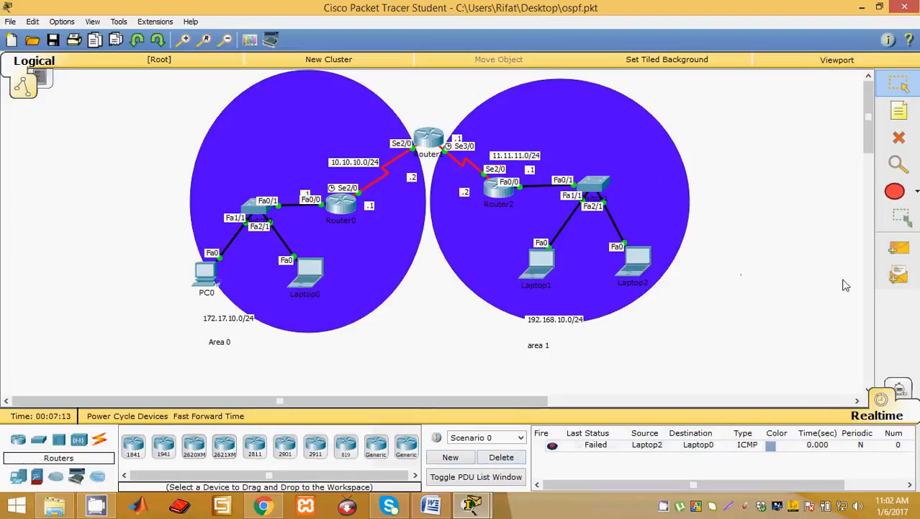
Fast forward the simulation time once and send another simple PDU from Laptop2 to Laptop0
click(898, 247)
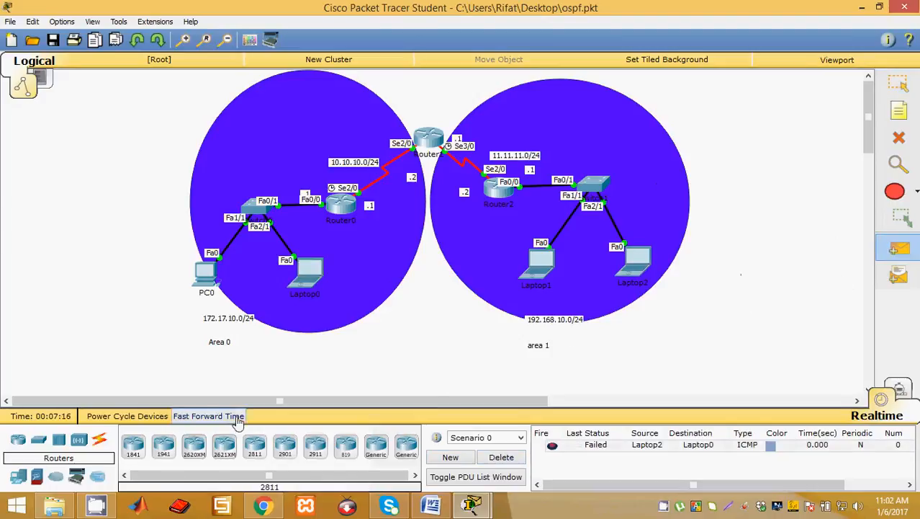
click(209, 415)
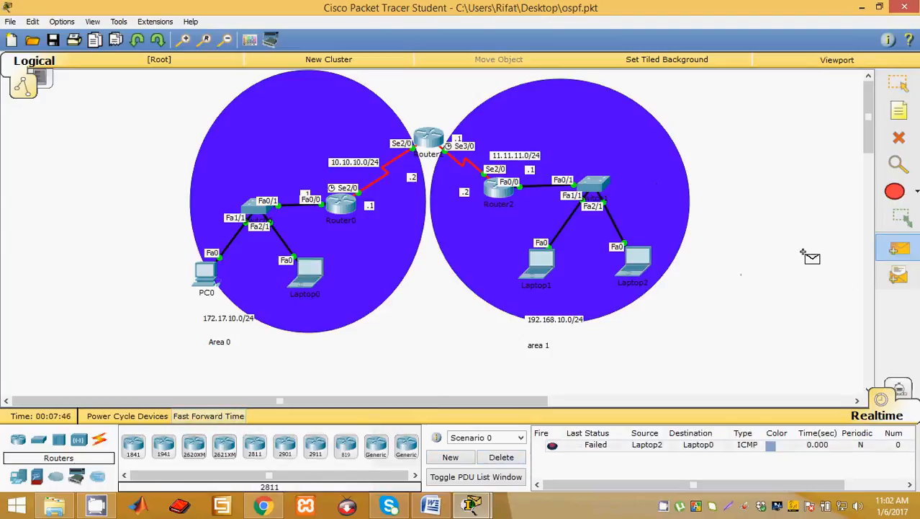
click(636, 260)
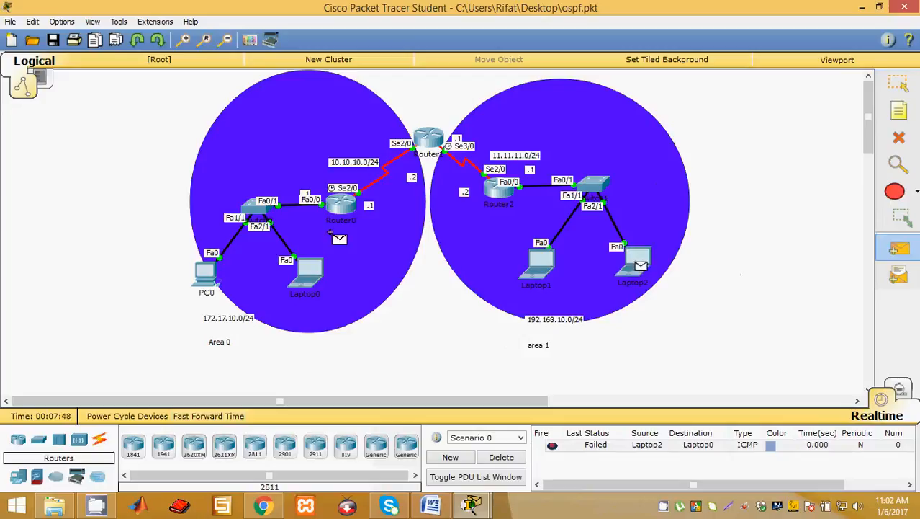
click(309, 267)
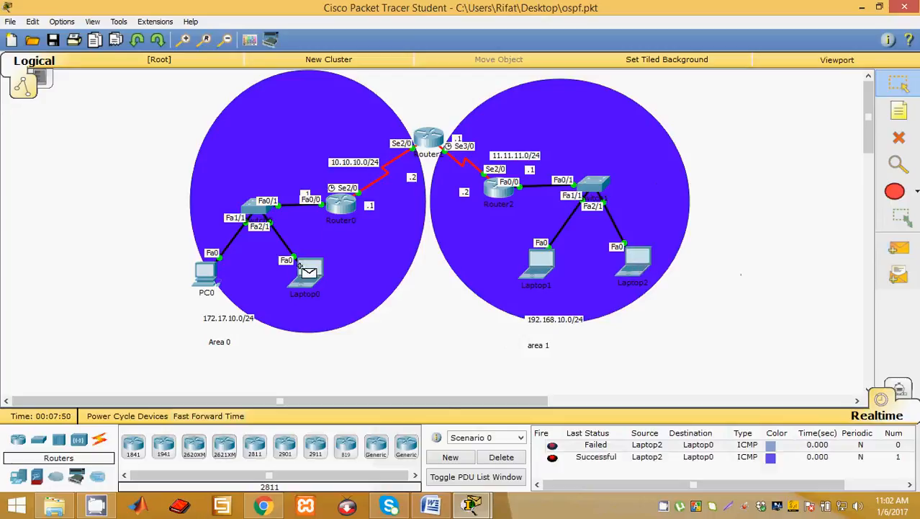
Clear the PDU list of Scenario 0 and test connectivity with a simple PDU from Laptop1 to Laptop0
click(502, 457)
click(899, 247)
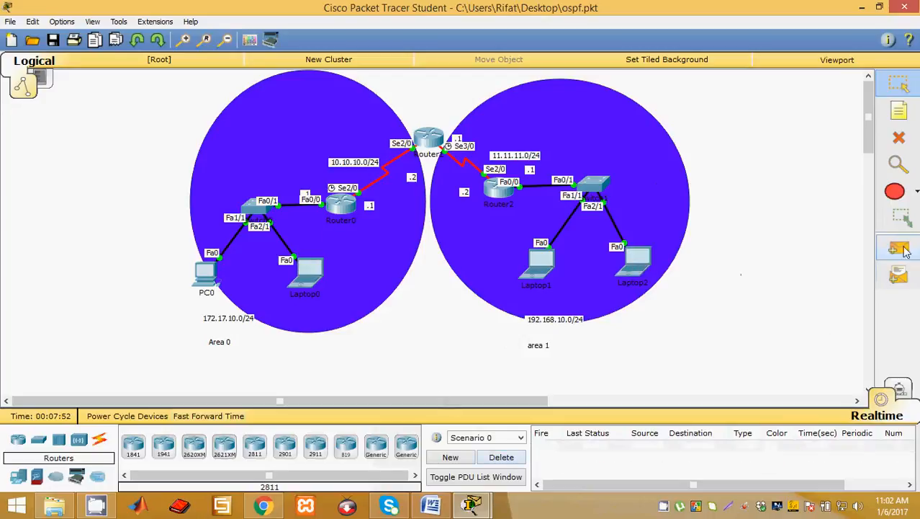
click(551, 258)
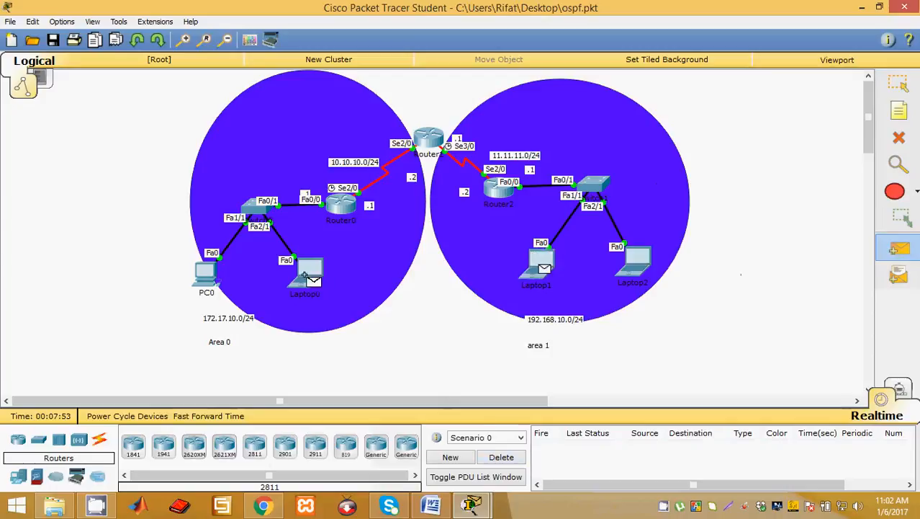
click(309, 268)
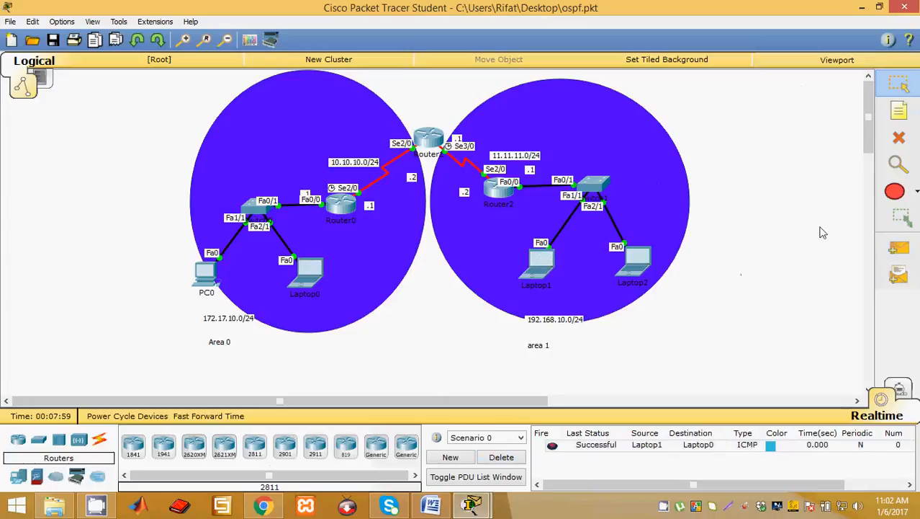
right_click(673, 507)
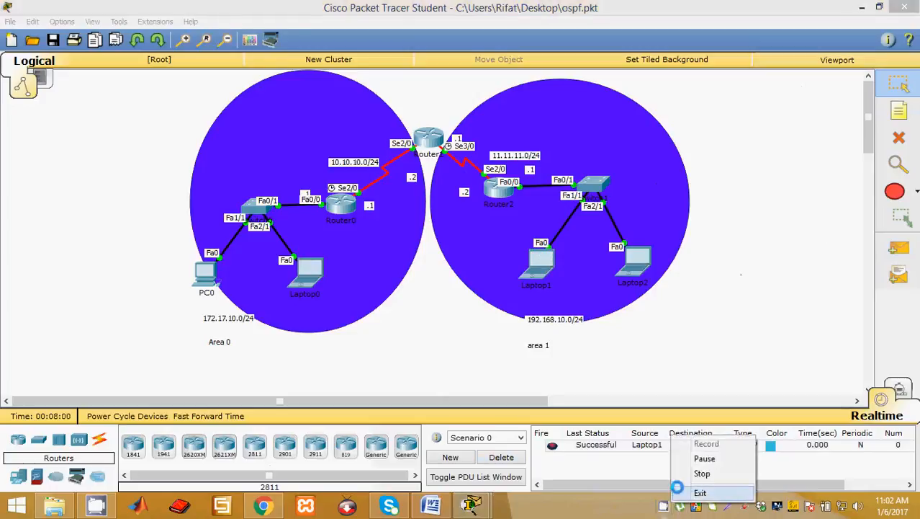